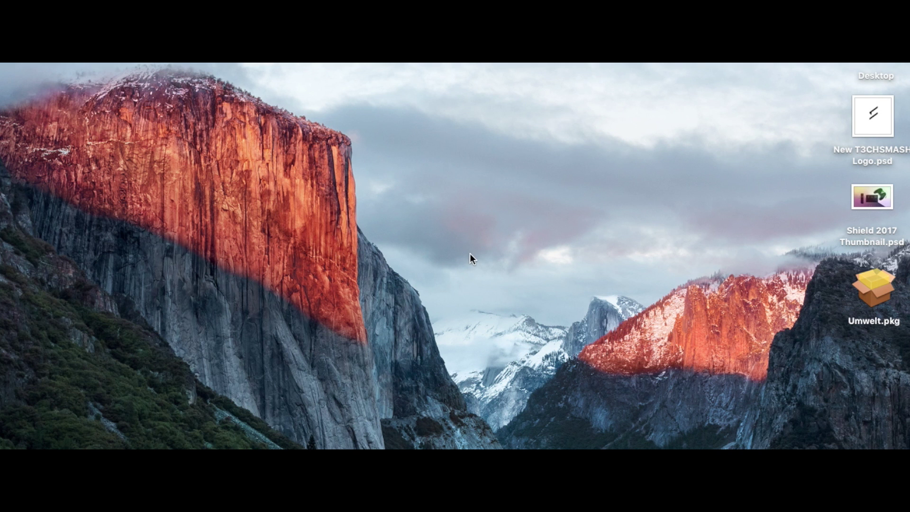
# - Launch the Umwelt.pkg installer from the desktop
pyautogui.doubleClick(878, 284)
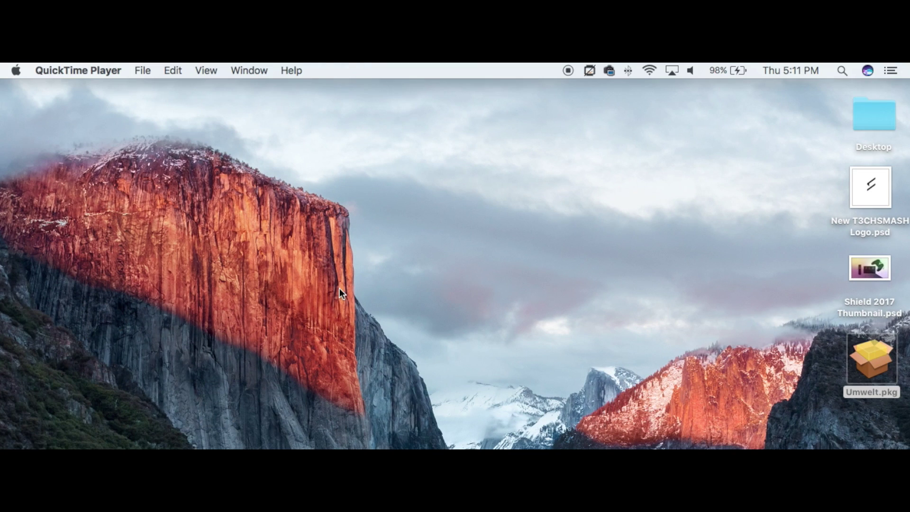
# - Connect Umwelt to HUAWEI WATCH 1193 in Preferences and turn on weekly update checks
pyautogui.click(589, 70)
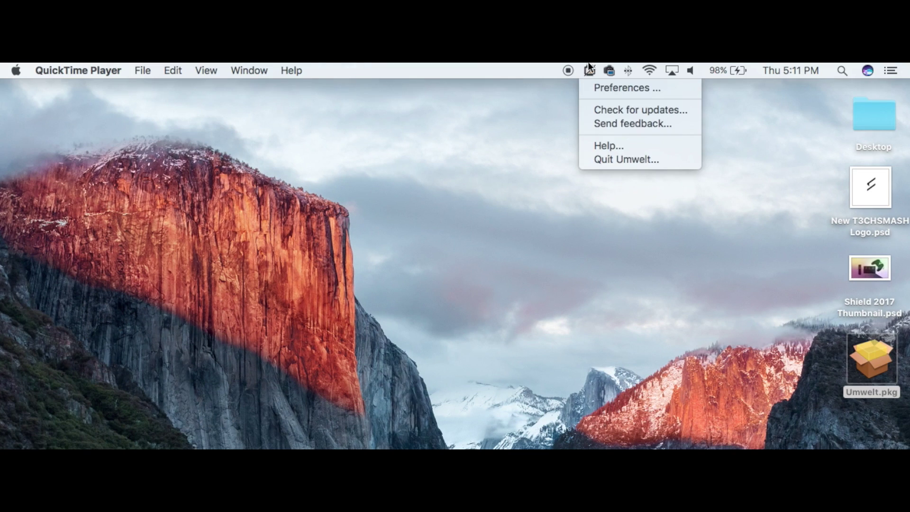
pyautogui.click(593, 89)
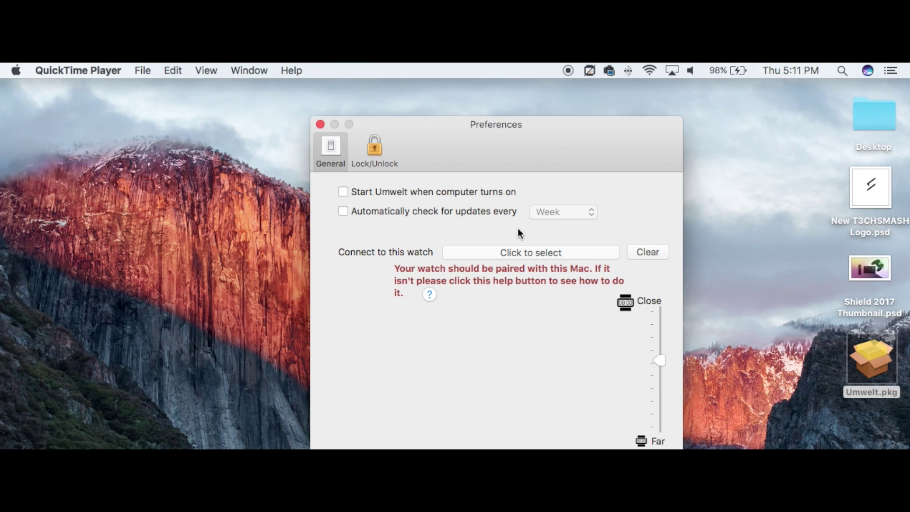
pyautogui.click(530, 253)
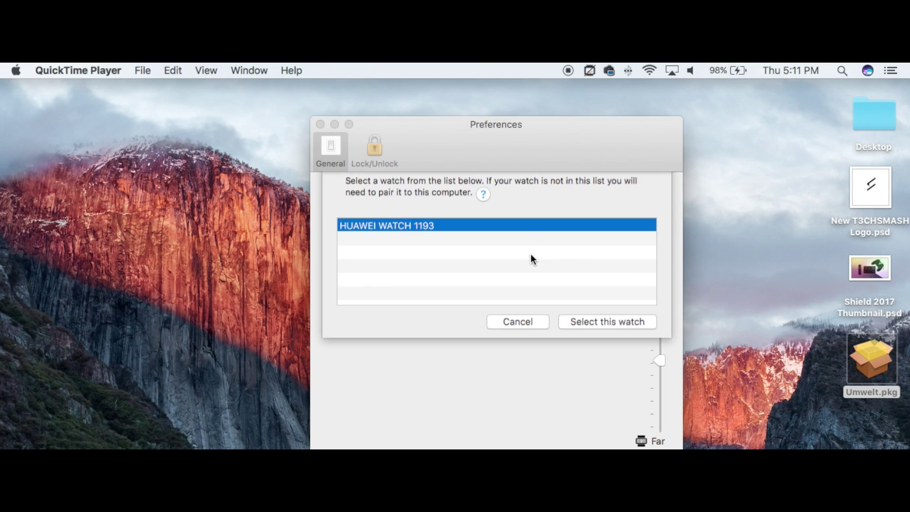
pyautogui.click(590, 335)
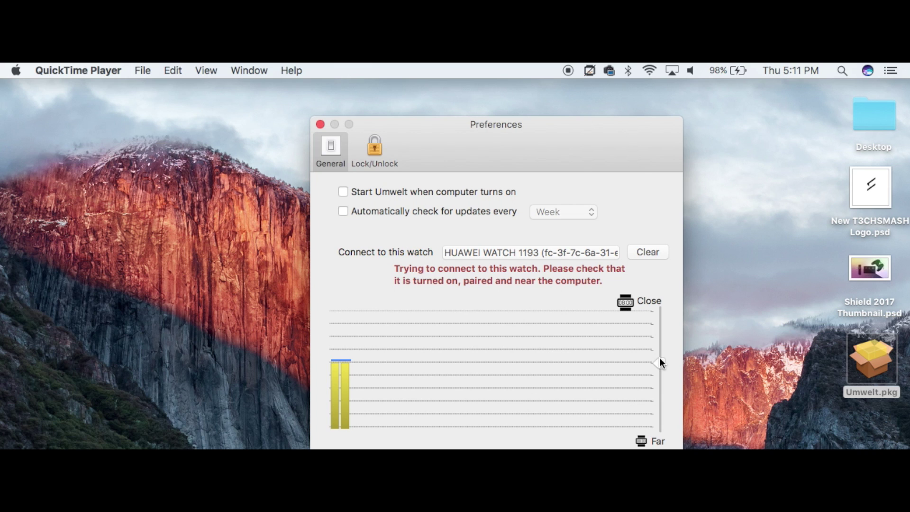
pyautogui.click(367, 214)
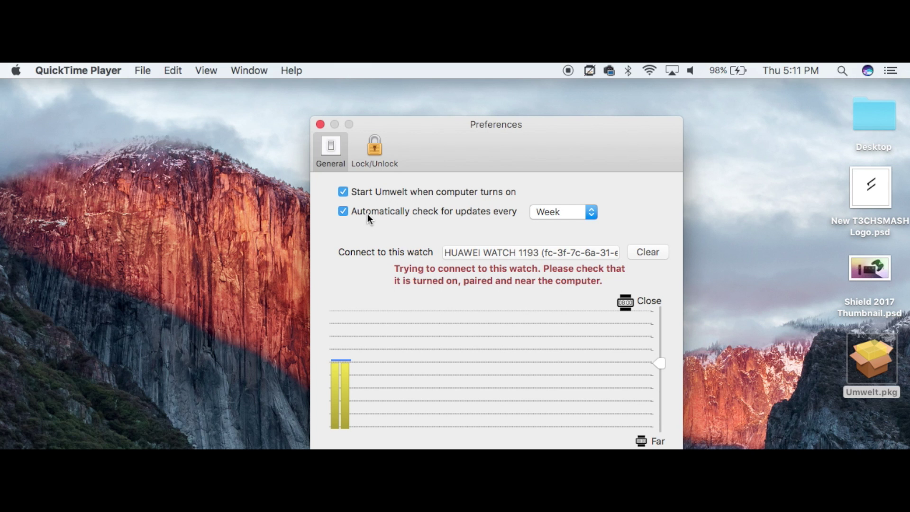
pyautogui.click(378, 153)
# - Lock the screen on watch disconnect, save an unlock password, and change the 20-second delay to 5
pyautogui.click(396, 194)
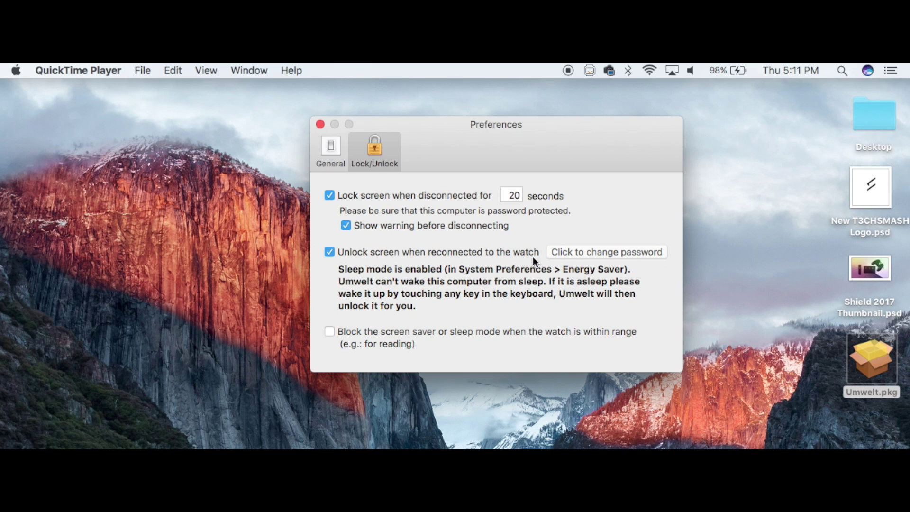
pyautogui.click(570, 253)
pyautogui.press('Tab')
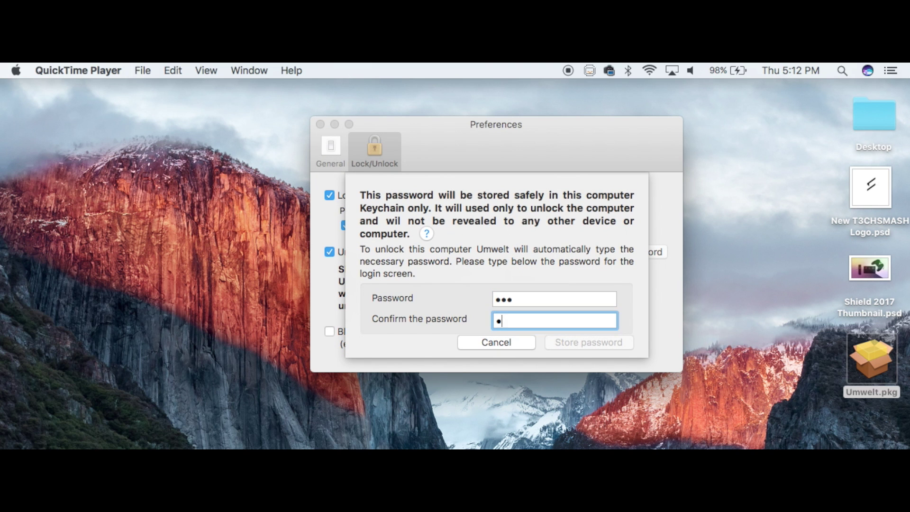
pyautogui.press('Return')
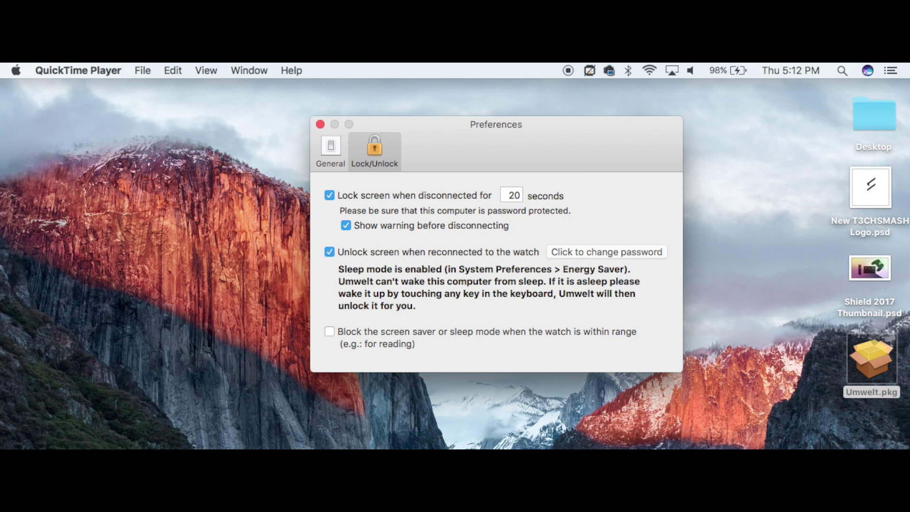
pyautogui.doubleClick(511, 195)
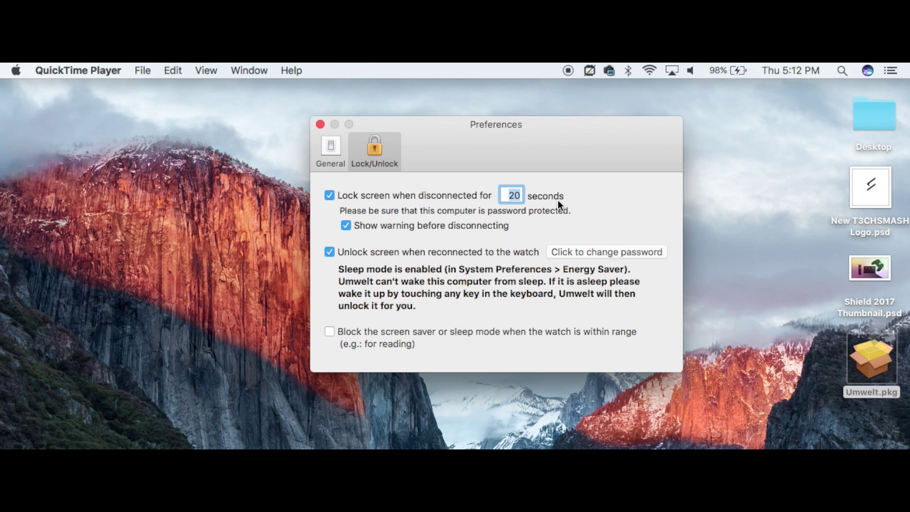
pyautogui.write('5')
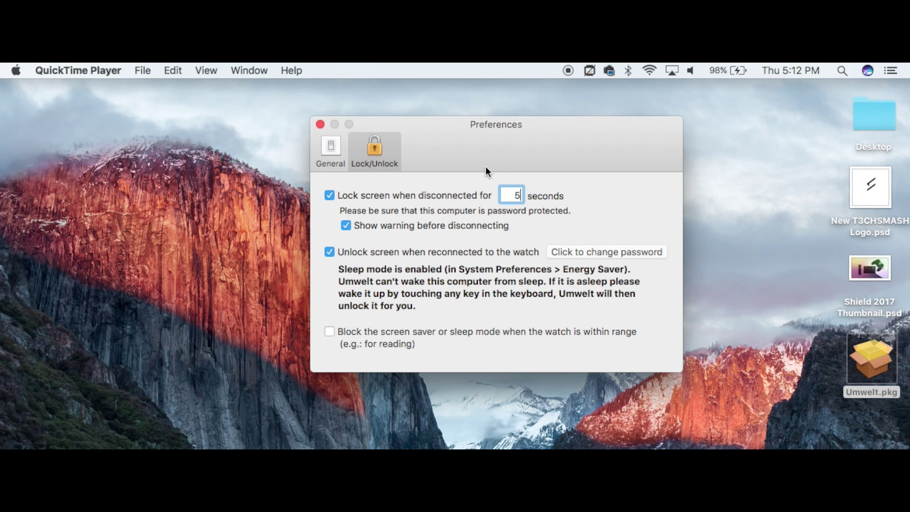